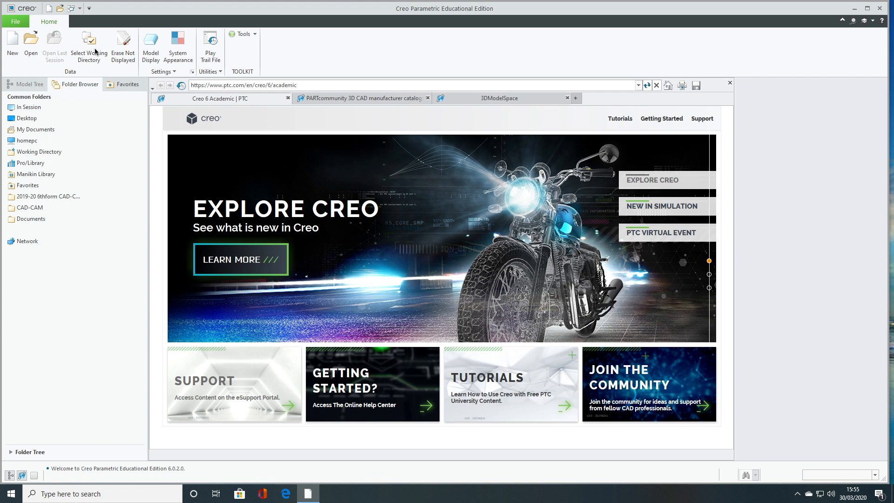
Create a folder named block inside Documents > Creo and set it as the working directory
left_click(89, 53)
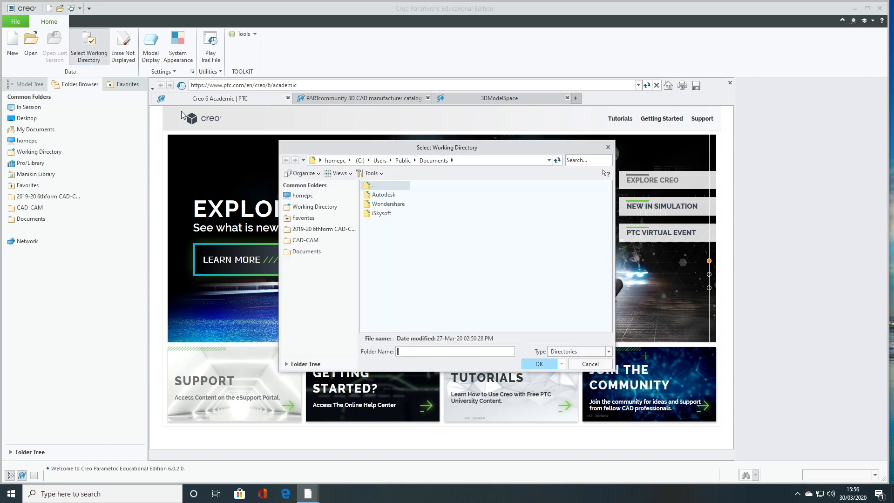
left_click(300, 254)
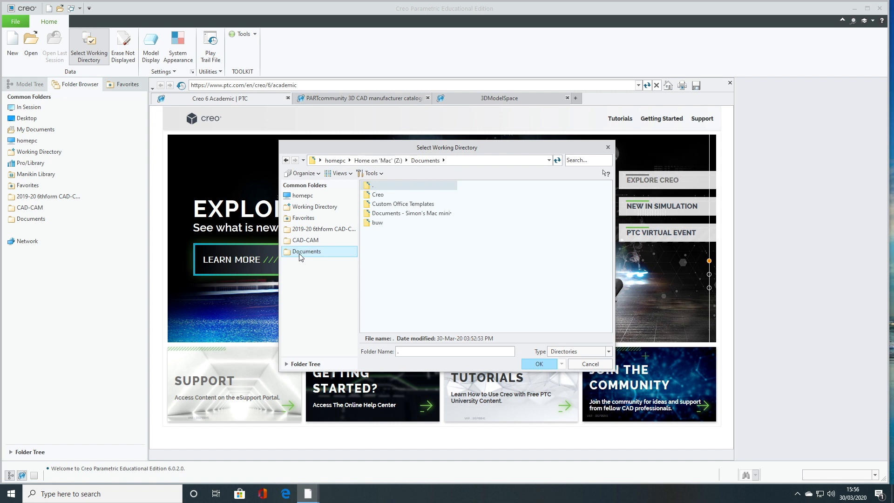
double_click(381, 196)
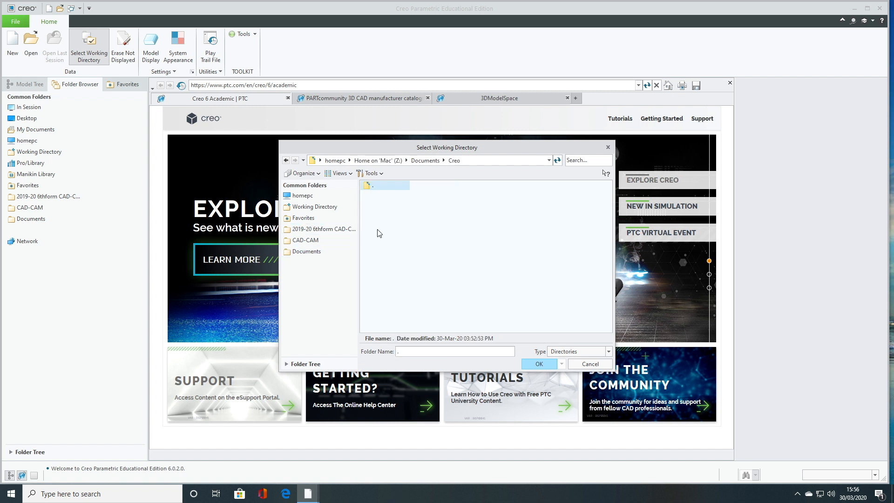
right_click(380, 233)
left_click(346, 263)
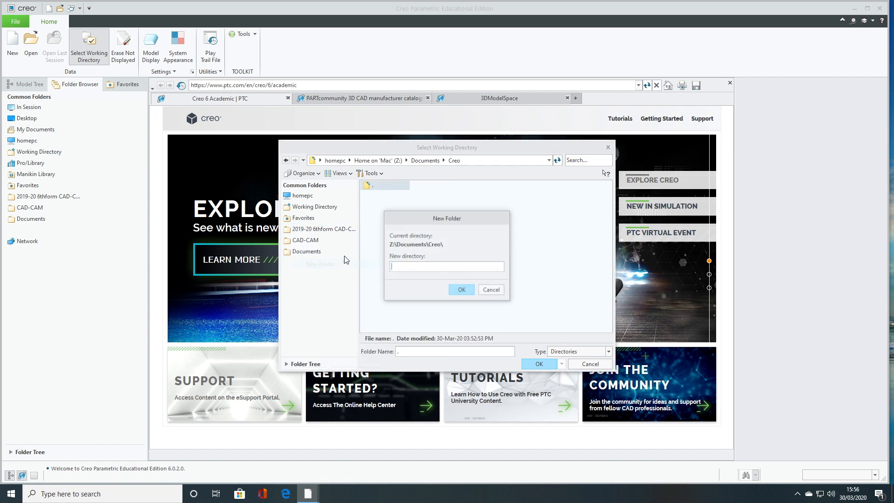
type("block")
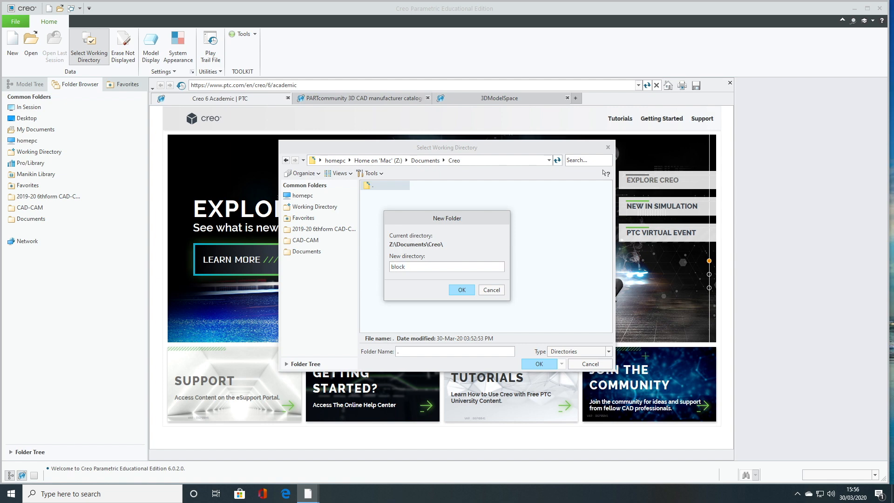
key("Return")
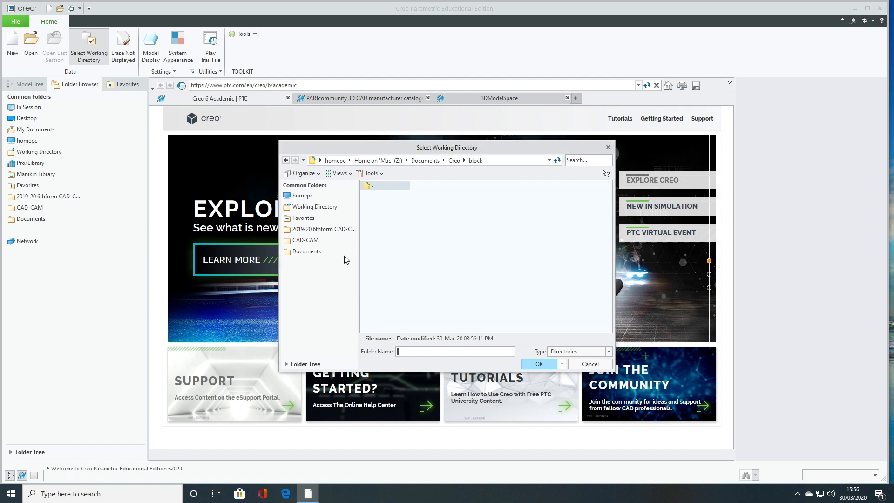
left_click(541, 364)
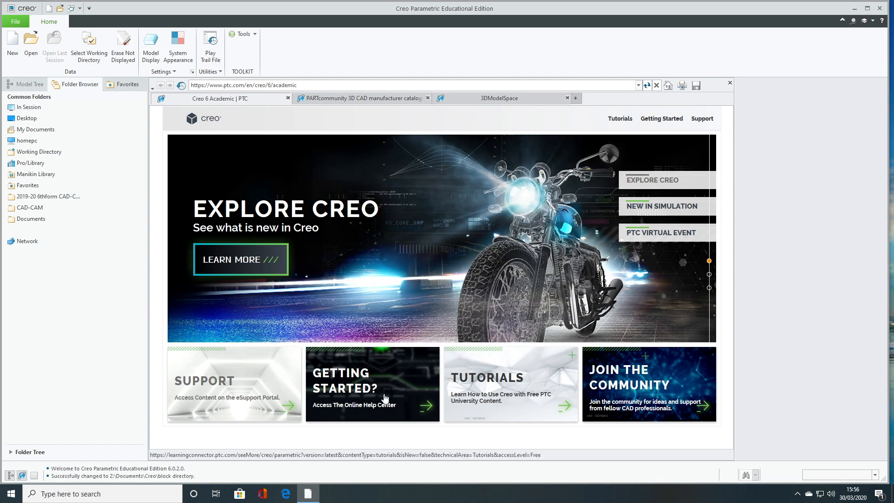
left_click_drag(199, 475, 46, 476)
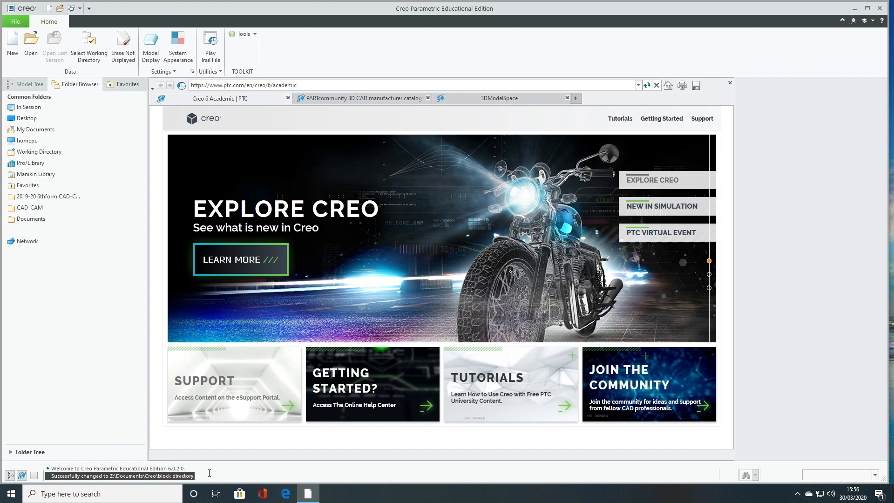
Create a new solid part named block using the default template
left_click(13, 49)
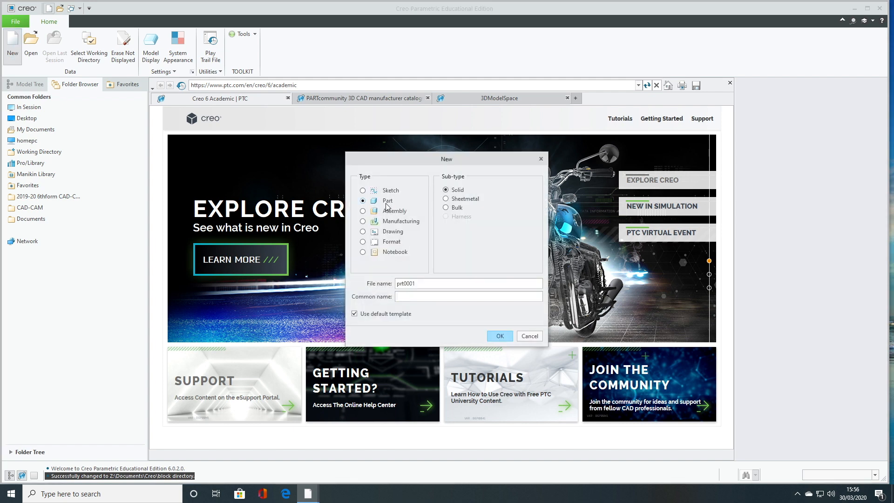
left_click_drag(422, 284, 353, 284)
type("block")
left_click(499, 336)
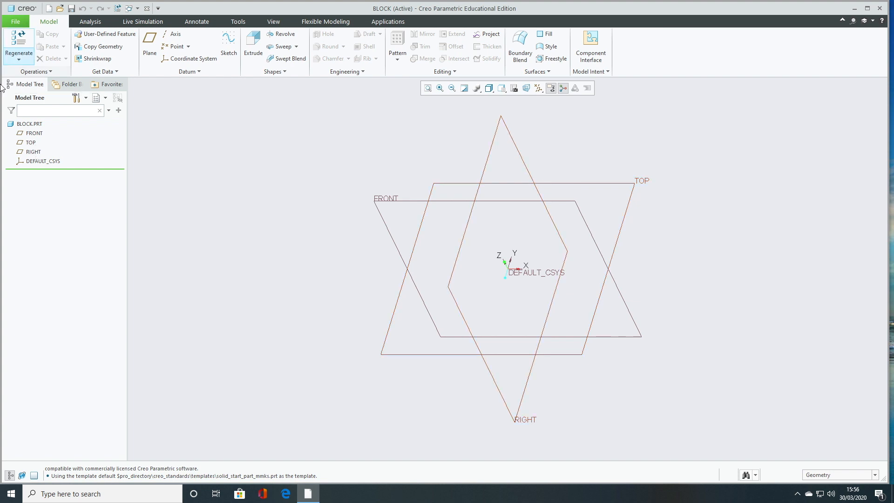
Examine the FRONT and TOP datum planes and view the empty part in the isometric orientation
left_click(29, 134)
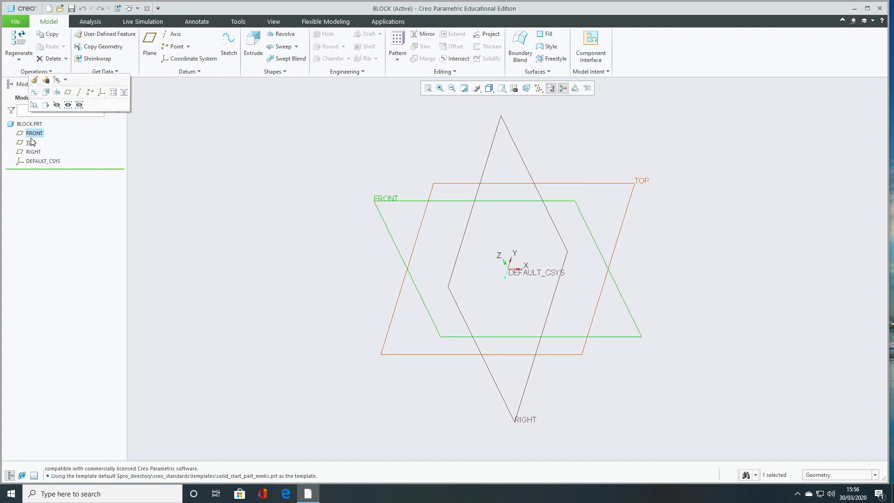
left_click(608, 184)
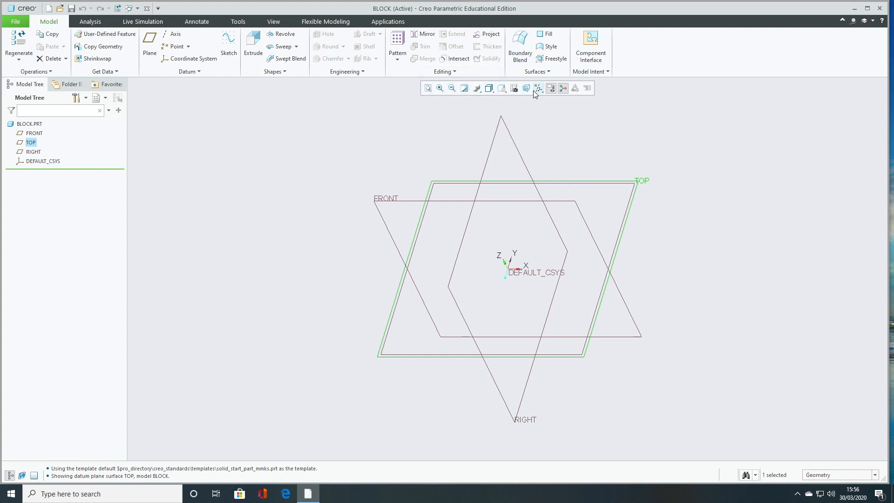
left_click(507, 91)
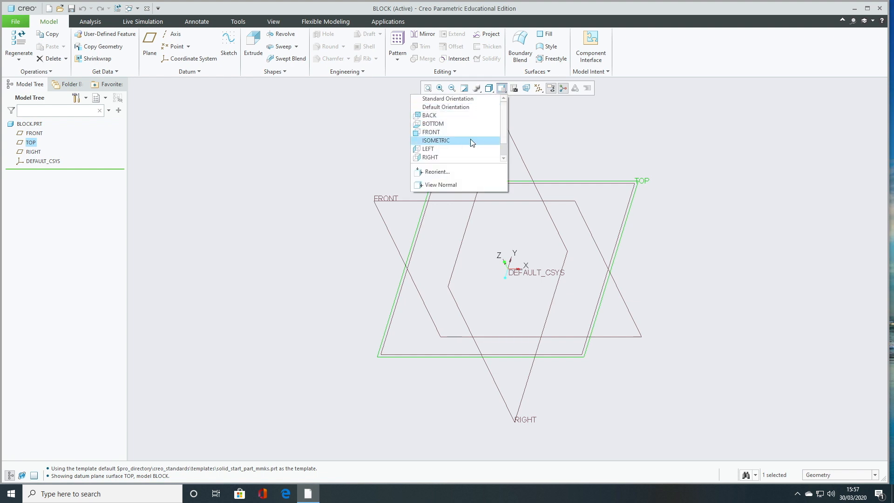
left_click(472, 140)
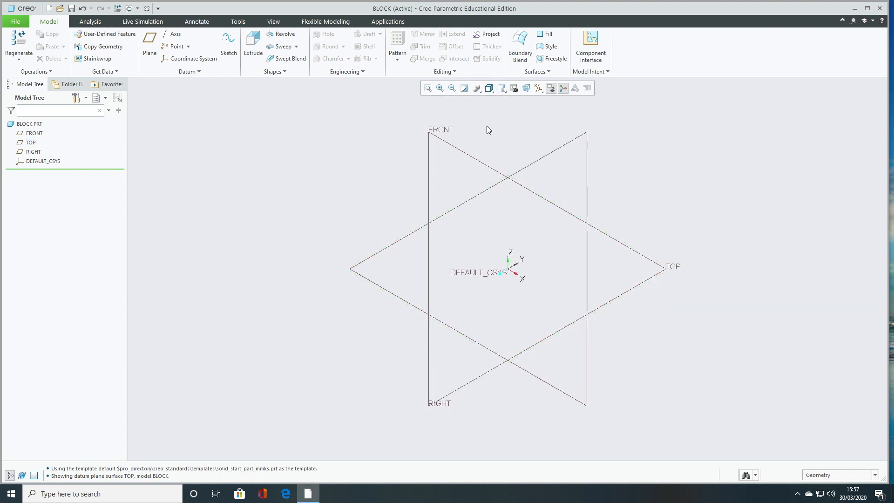
Start a solid Extrude with its section sketched on the TOP datum plane
left_click(251, 42)
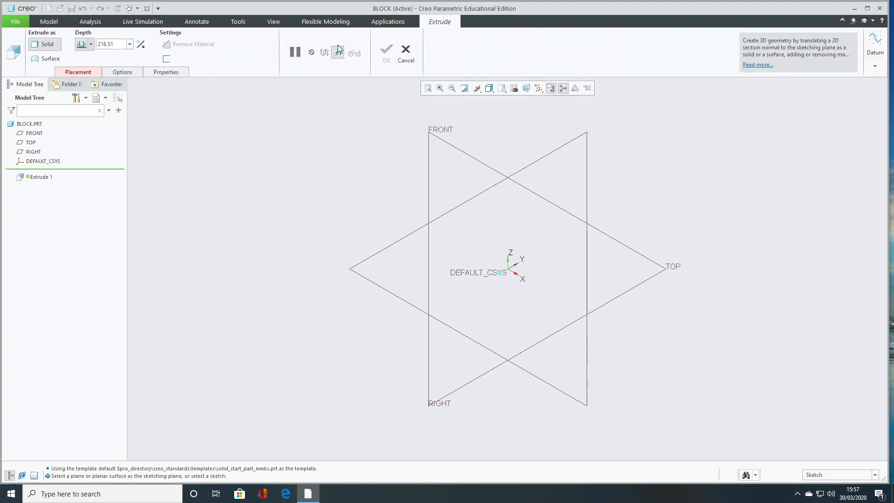
left_click(406, 53)
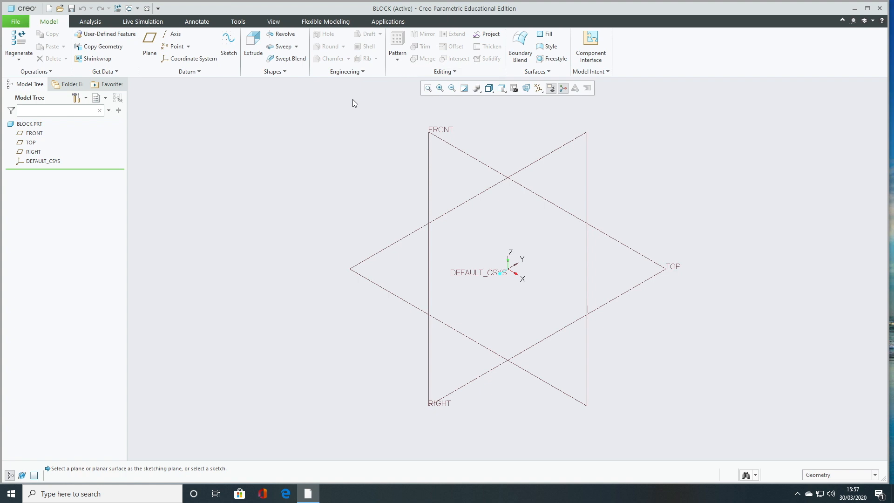
left_click(256, 45)
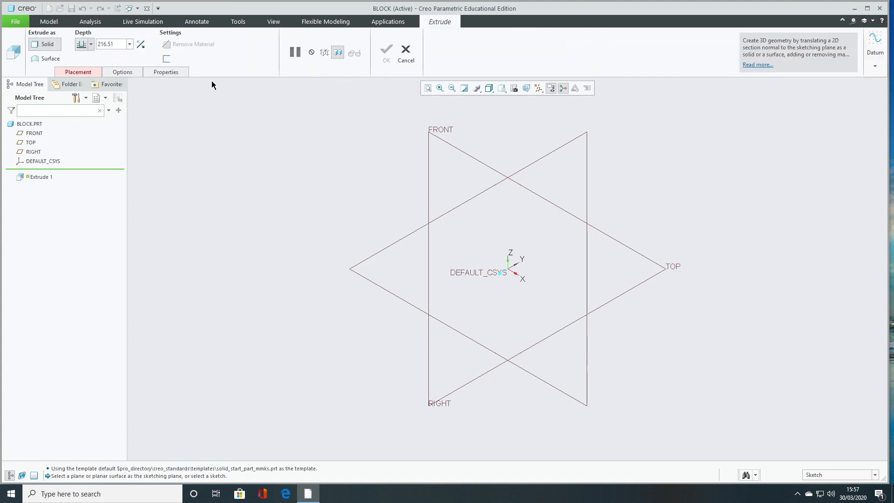
left_click_drag(54, 476, 217, 476)
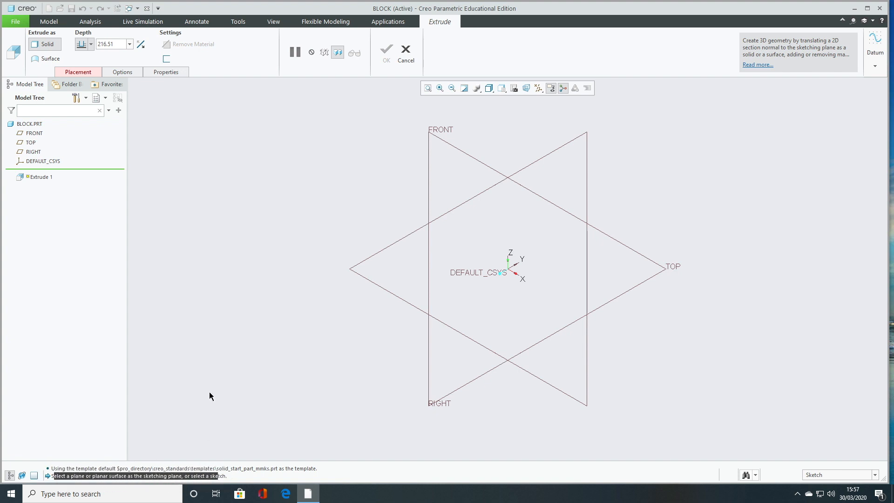
left_click(31, 143)
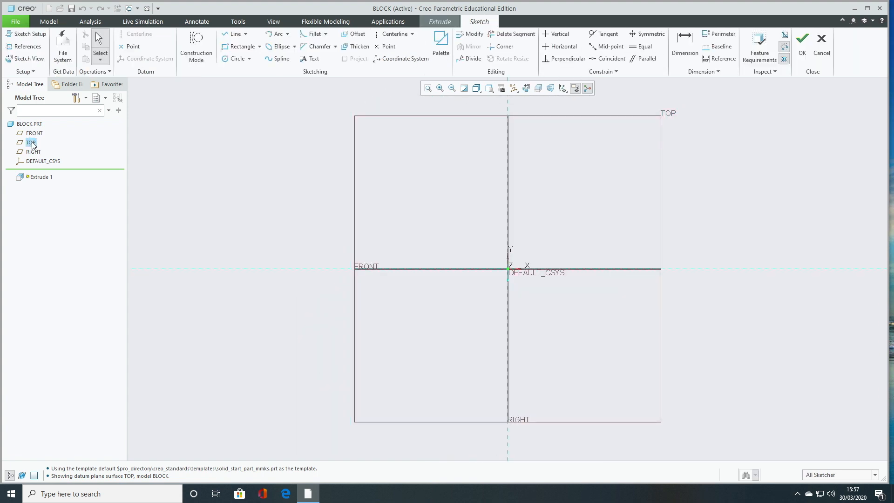
Sketch a center rectangle about 274 mm wide and 257 mm high, centred on the origin
left_click(260, 47)
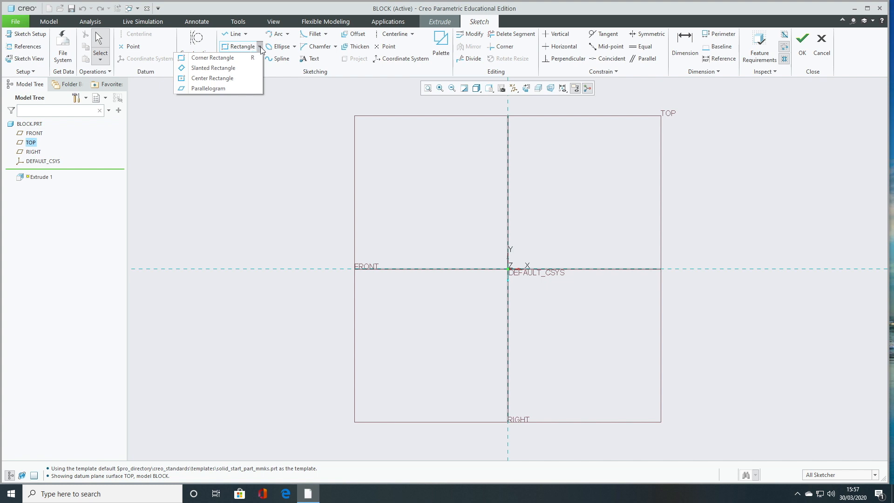
left_click(220, 79)
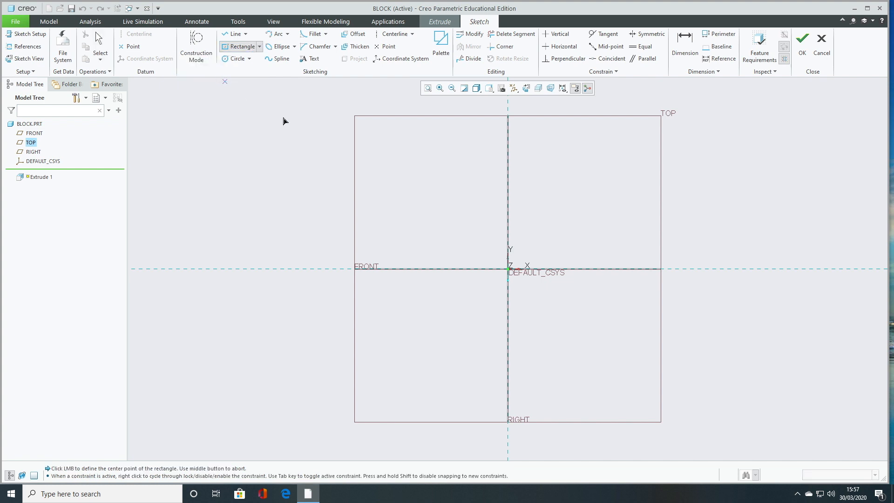
left_click(508, 270)
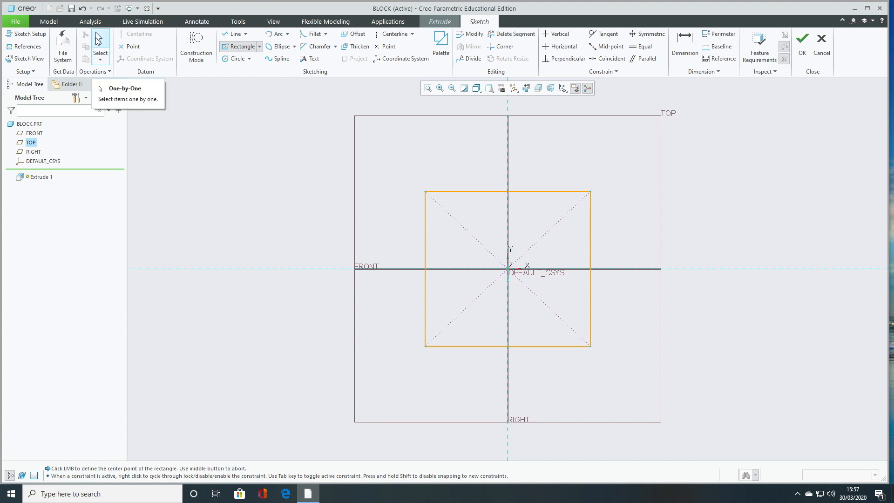
left_click(98, 40)
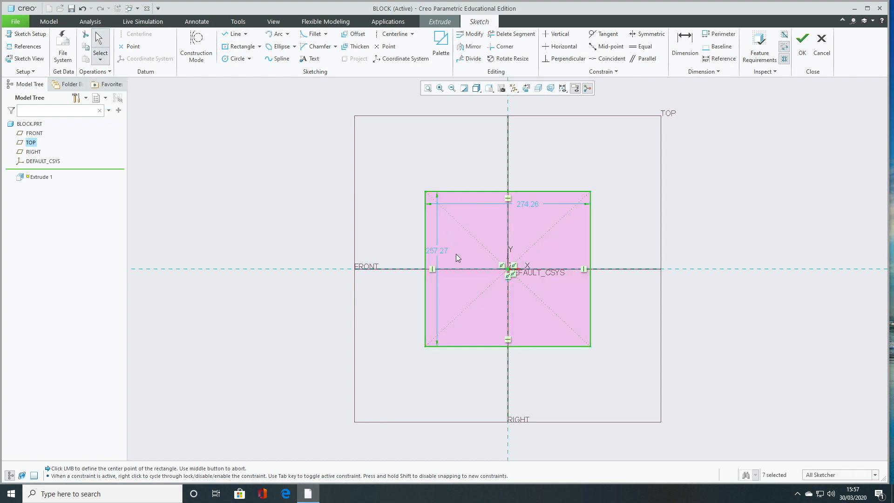
Set the rectangle's width and height to 50 mm each and finish the sketch
double_click(522, 205)
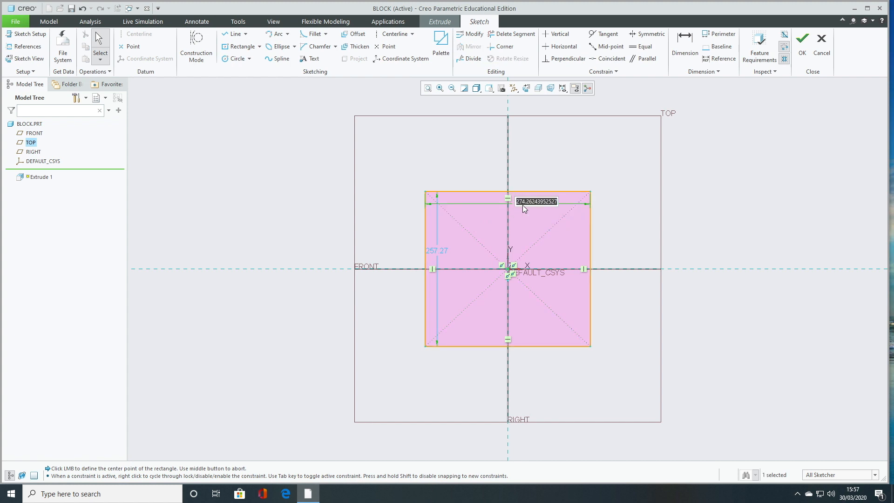
type("50")
key("Return")
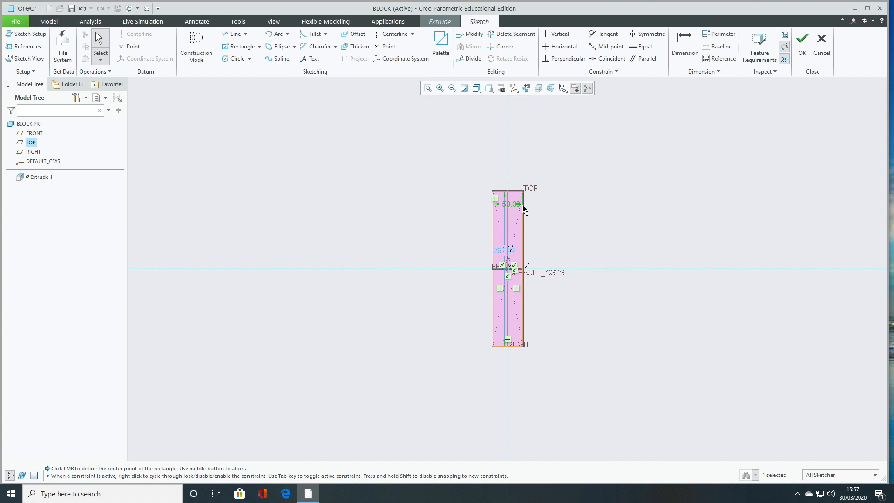
double_click(500, 251)
type("50")
key("Return")
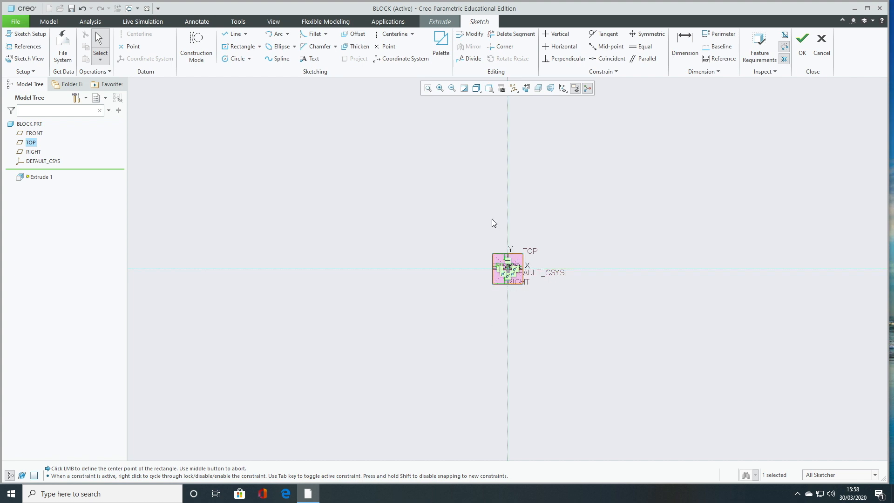
left_click(427, 90)
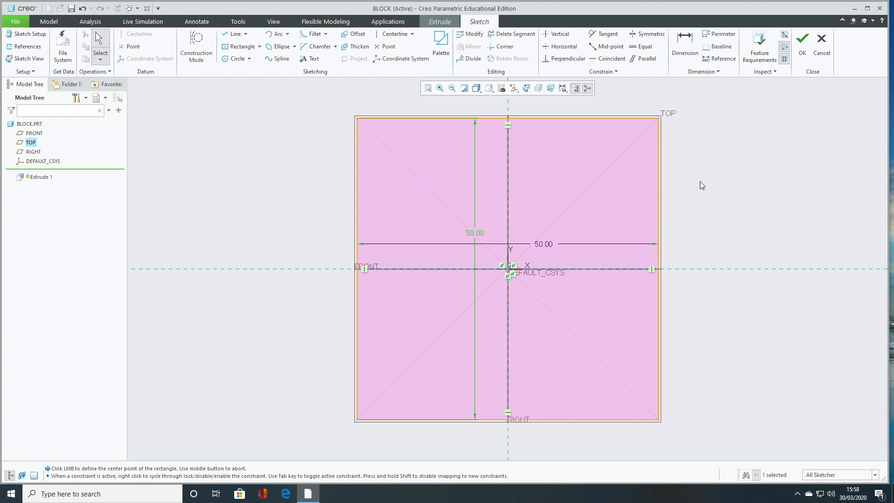
left_click(802, 60)
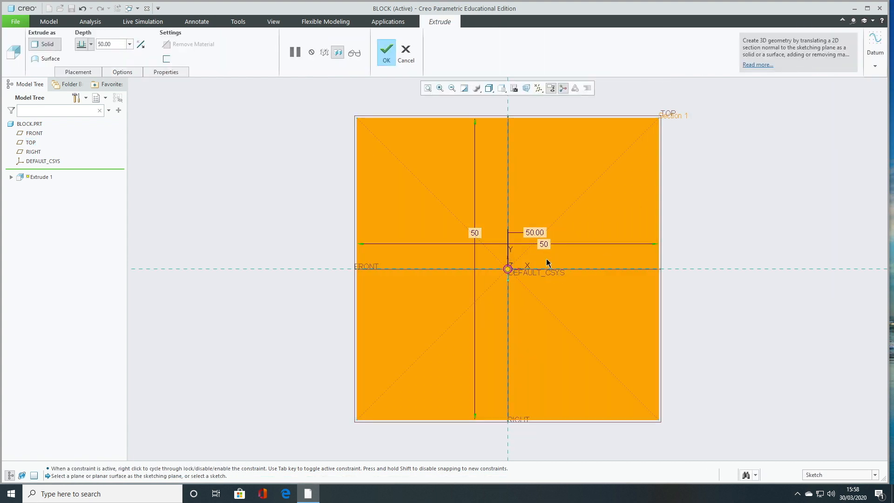
Extrude the square section to a depth of 50 mm and show the finished block in the isometric view
middle_click_drag(680, 239, 641, 239)
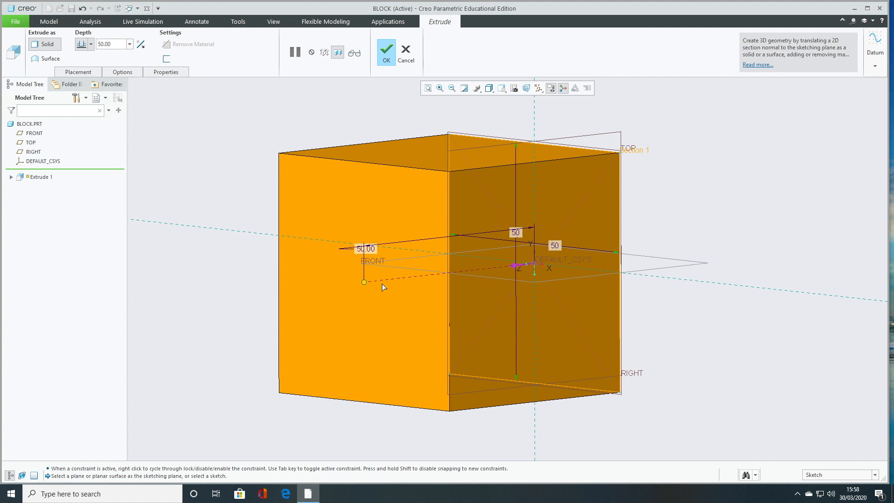
left_click_drag(364, 282, 316, 326)
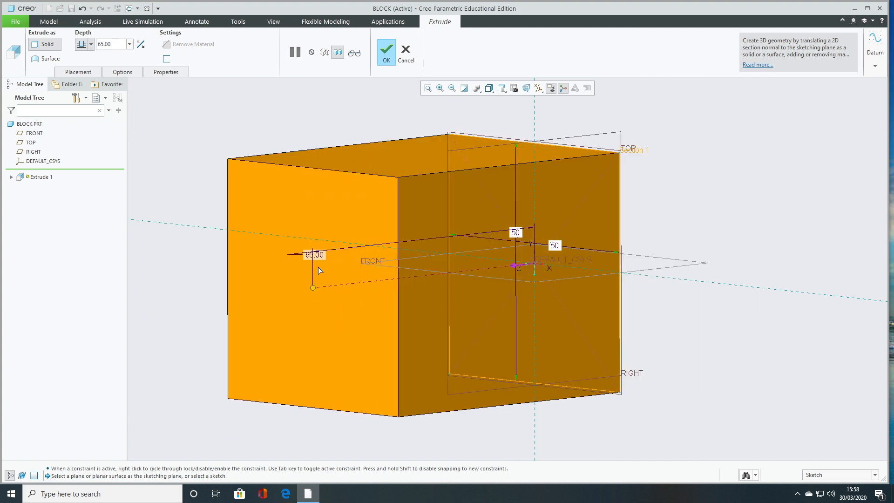
double_click(121, 43)
type("50")
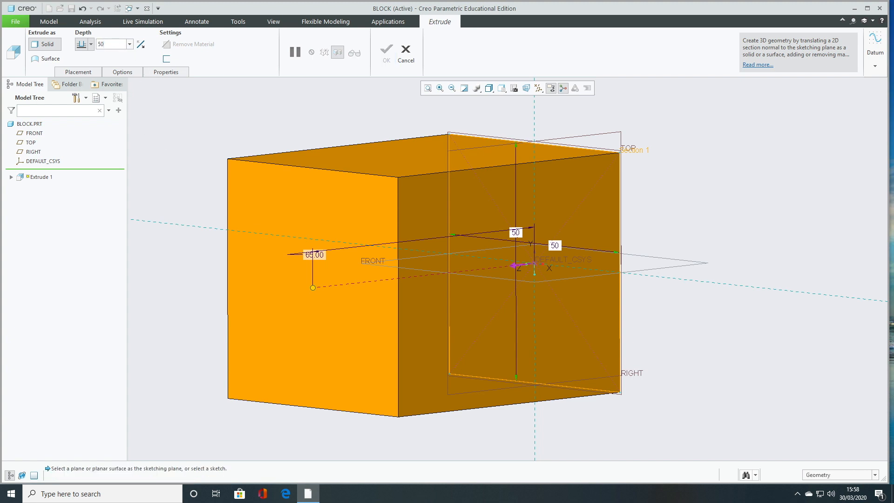
key("Return")
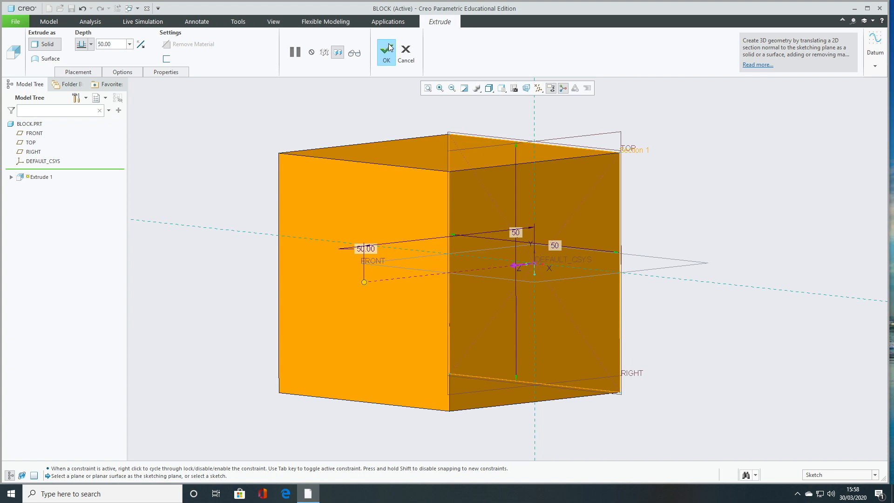
left_click(389, 44)
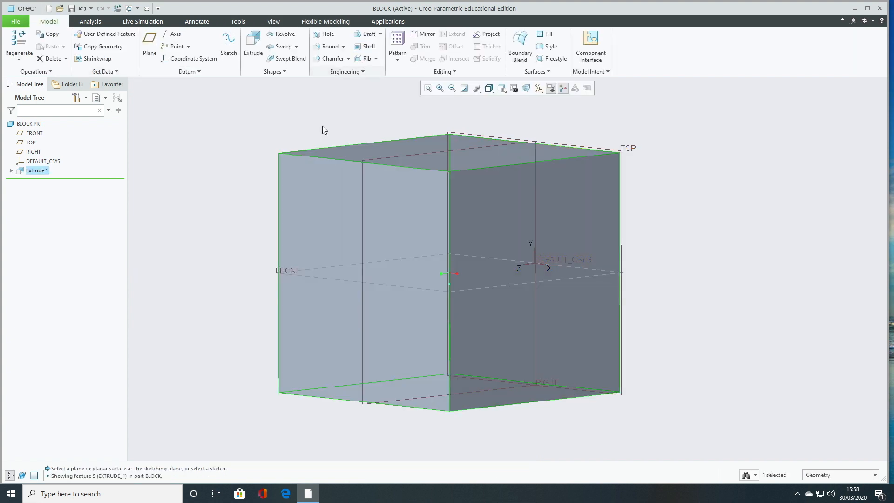
left_click(501, 88)
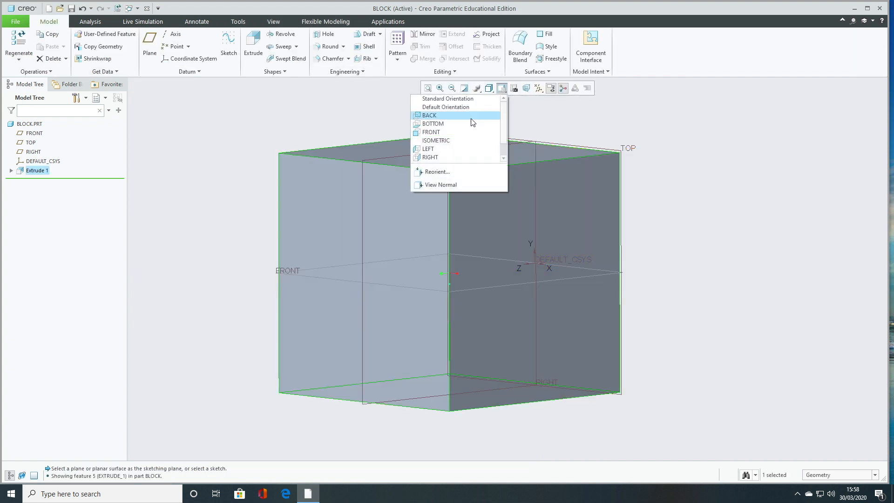
left_click(463, 142)
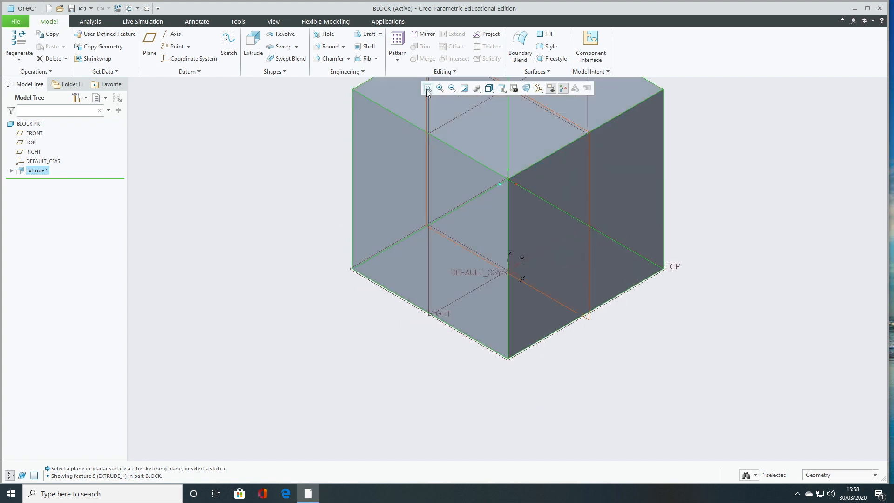
Start a second solid Extrude with its section sketched on the top face of the cube
left_click(426, 89)
left_click(394, 113)
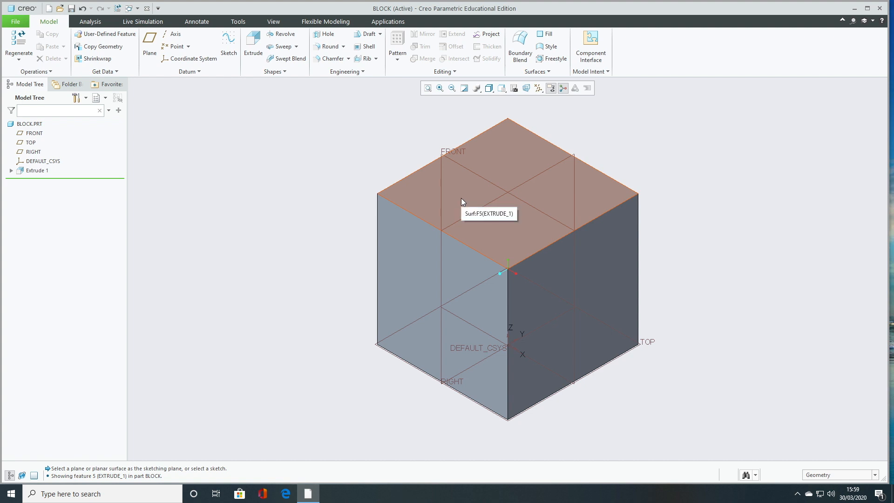
left_click(259, 45)
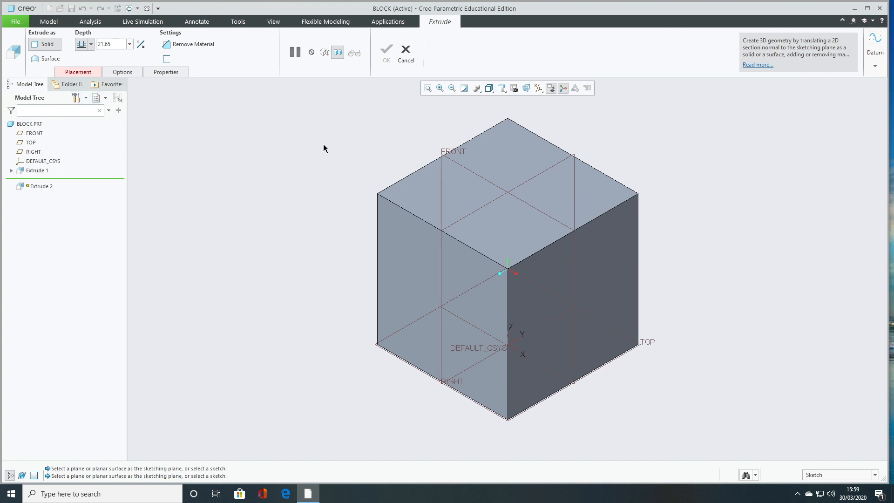
left_click(460, 195)
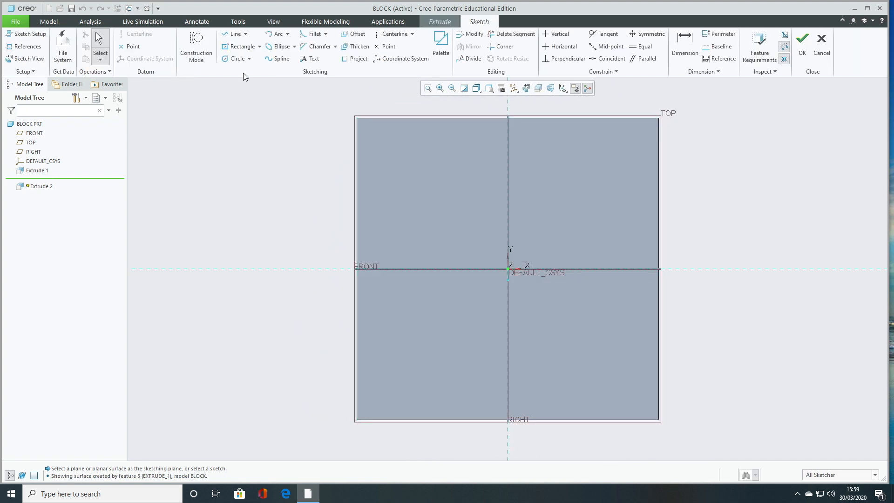
Sketch a circle centred on the origin, set its diameter to 40 mm and finish the sketch
left_click(232, 62)
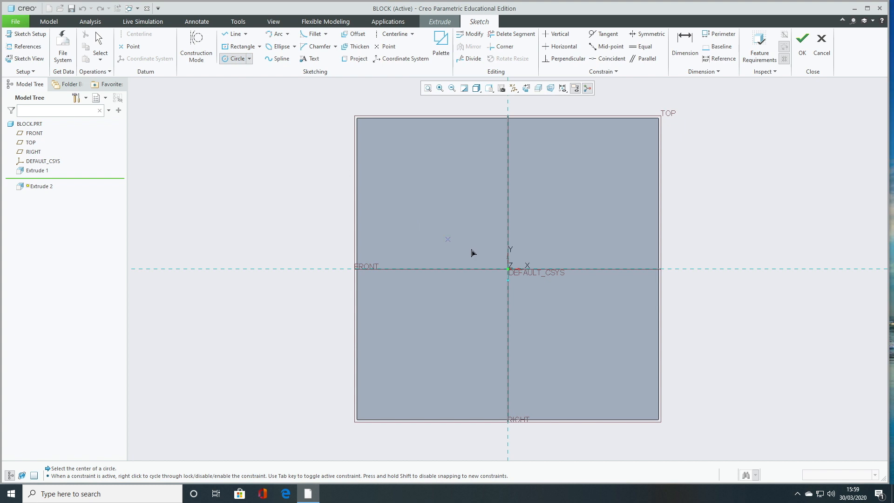
left_click(508, 270)
left_click(592, 177)
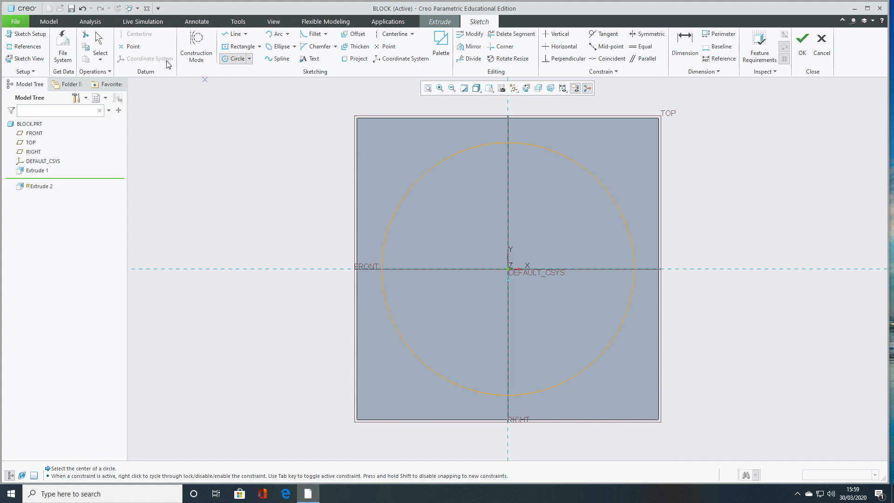
left_click(101, 47)
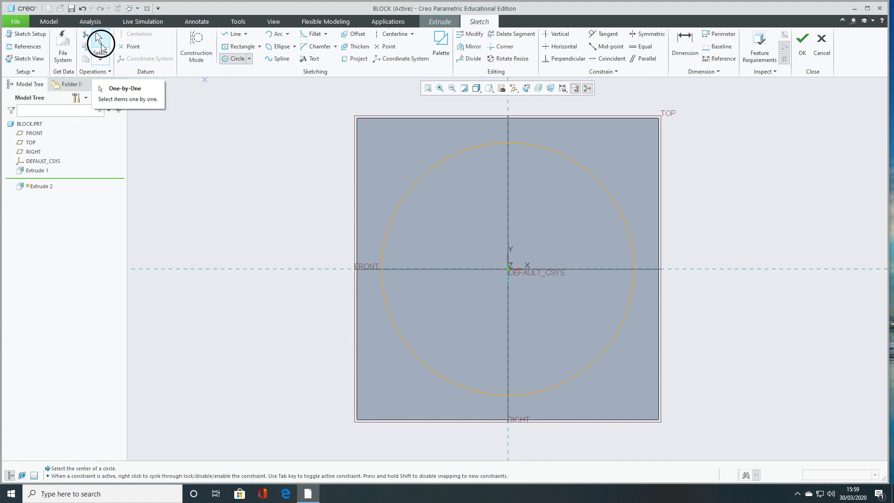
double_click(363, 149)
type("40")
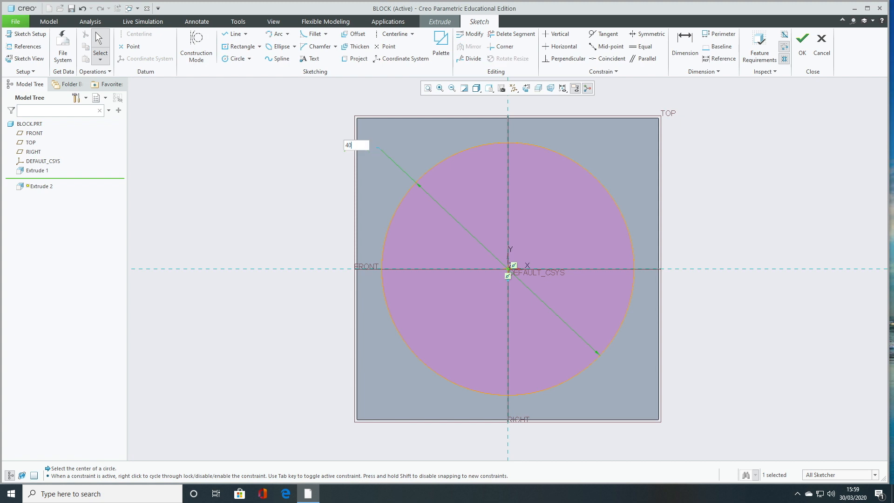
key("Return")
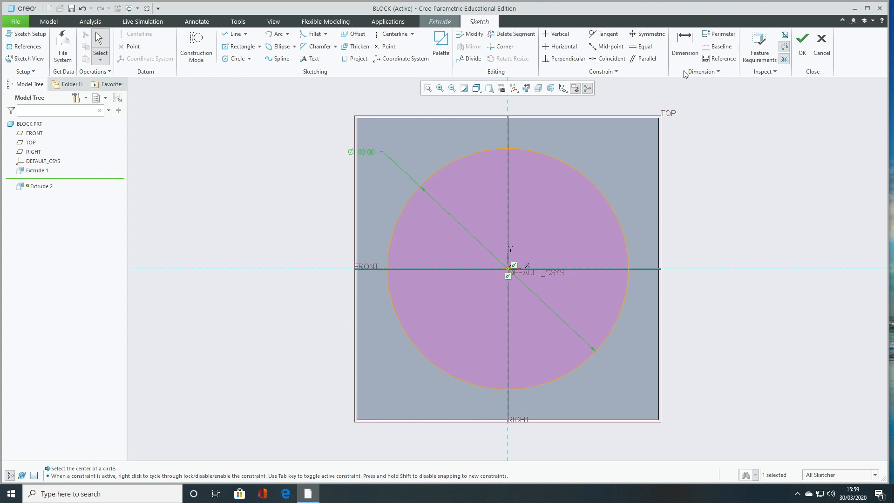
left_click(806, 44)
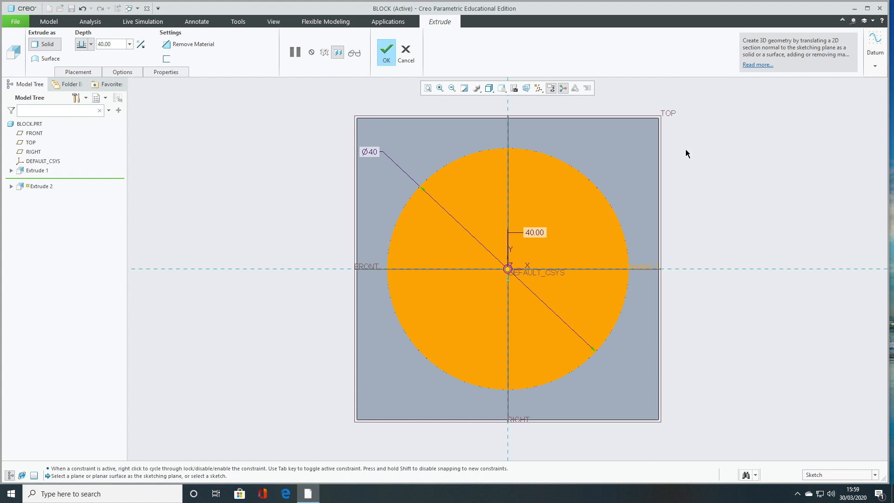
Set the extrusion depth of the circular section to 5 mm
middle_click_drag(722, 150, 696, 155)
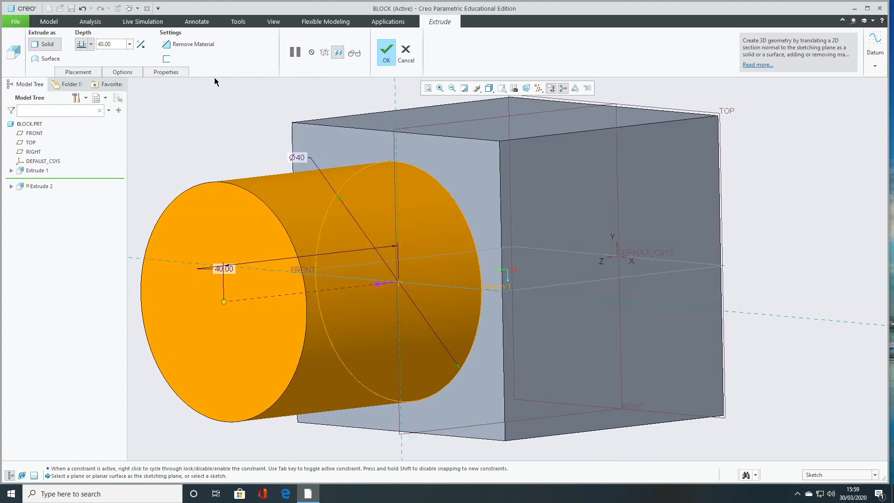
left_click(122, 45)
type("5")
key("Return")
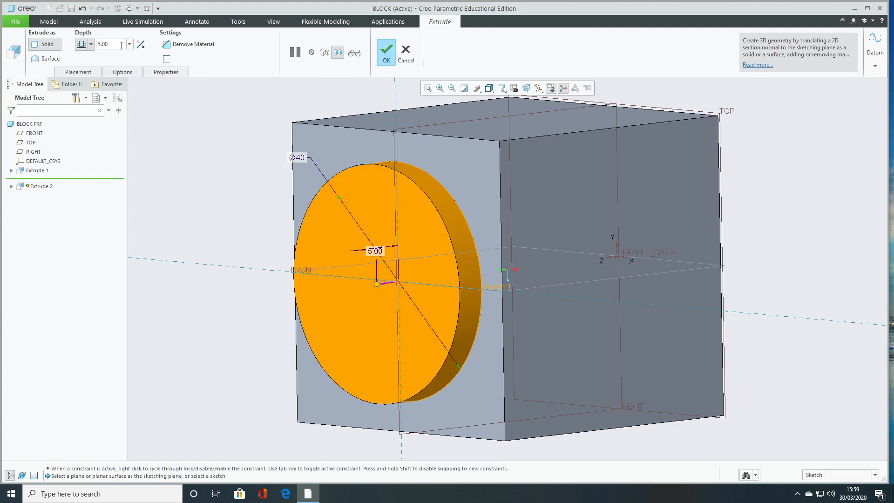
Extrude the circular section to a depth of 10 mm and show the whole part in the isometric view
double_click(121, 45)
type("10")
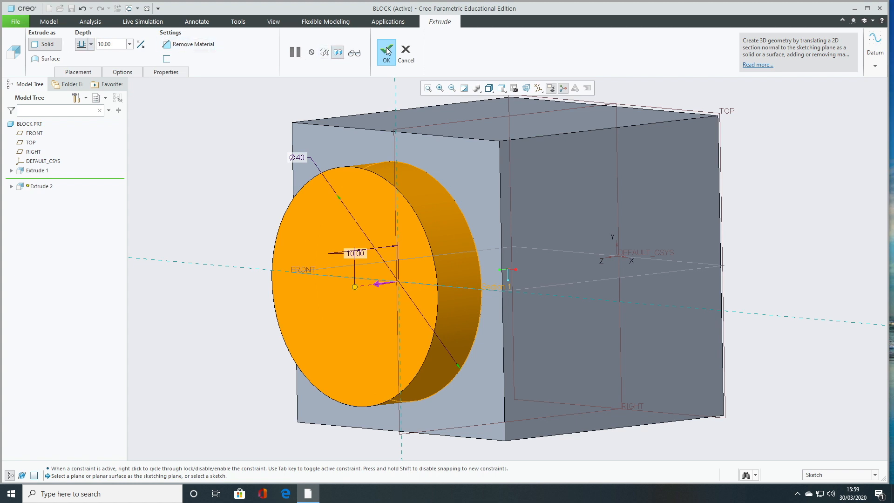
left_click(387, 51)
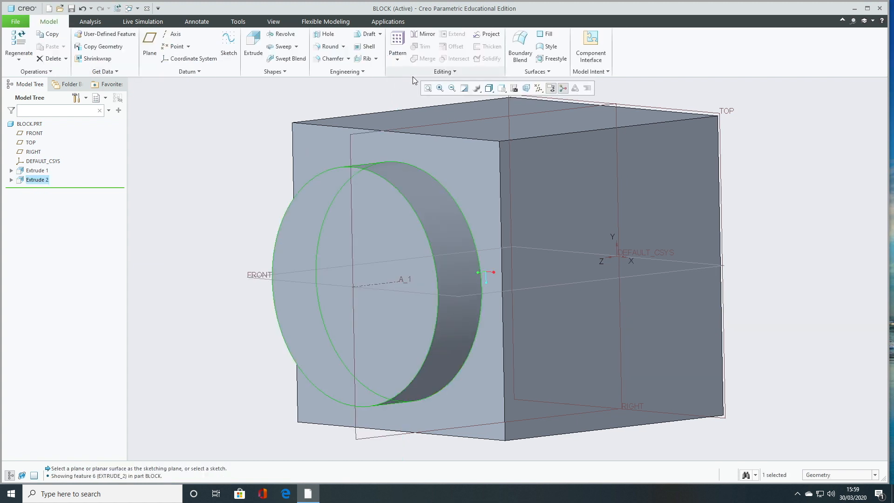
left_click(494, 88)
left_click(461, 140)
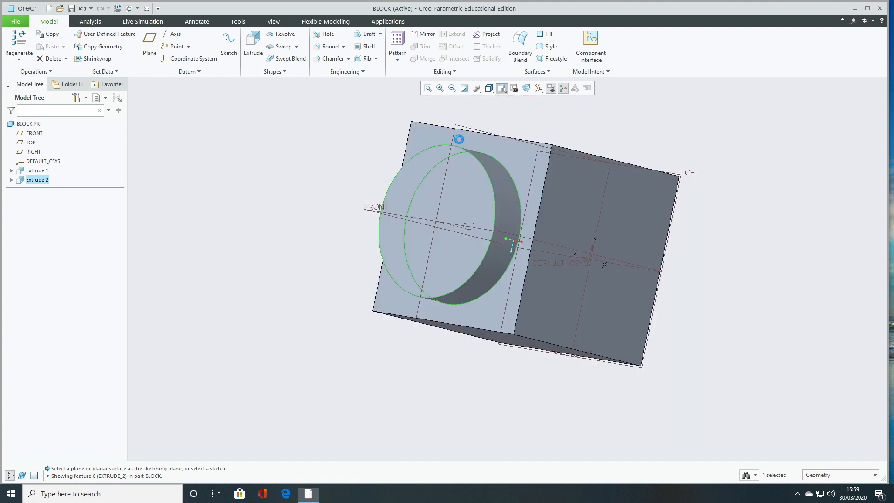
left_click(428, 89)
left_click(394, 130)
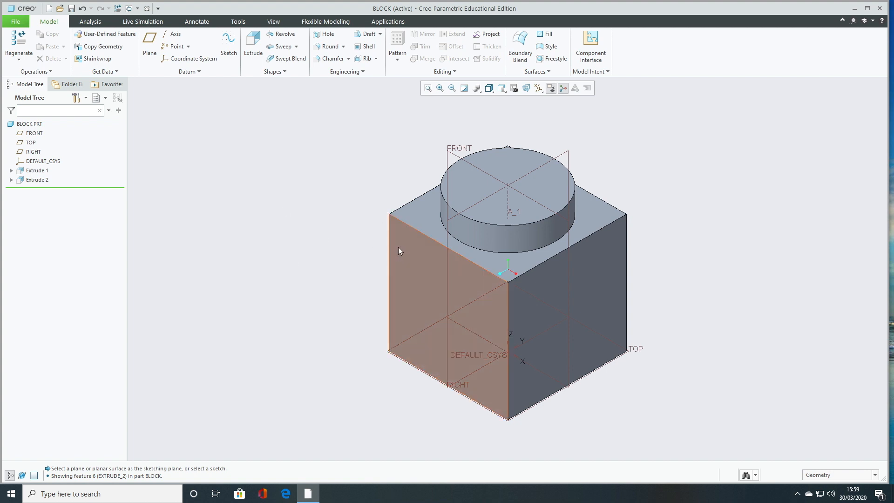
Shell the part with a 5 mm wall thickness, removing the bottom face of the cube
middle_click_drag(399, 244, 399, 163)
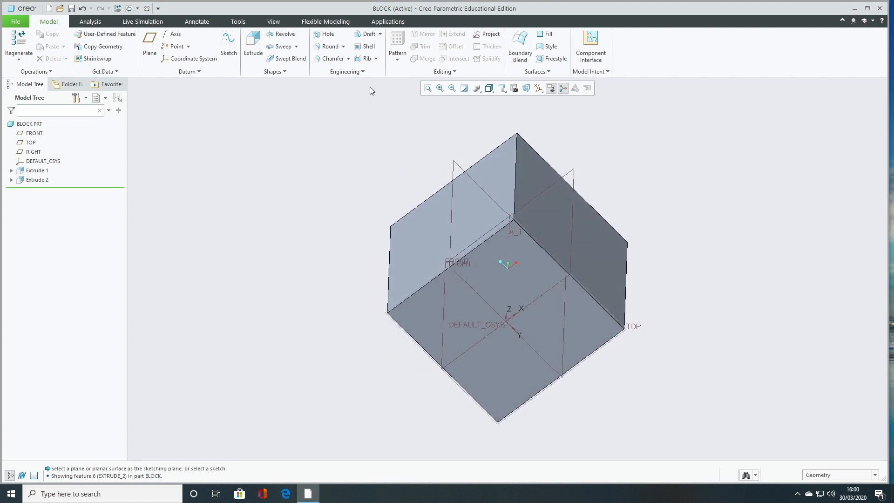
left_click(366, 48)
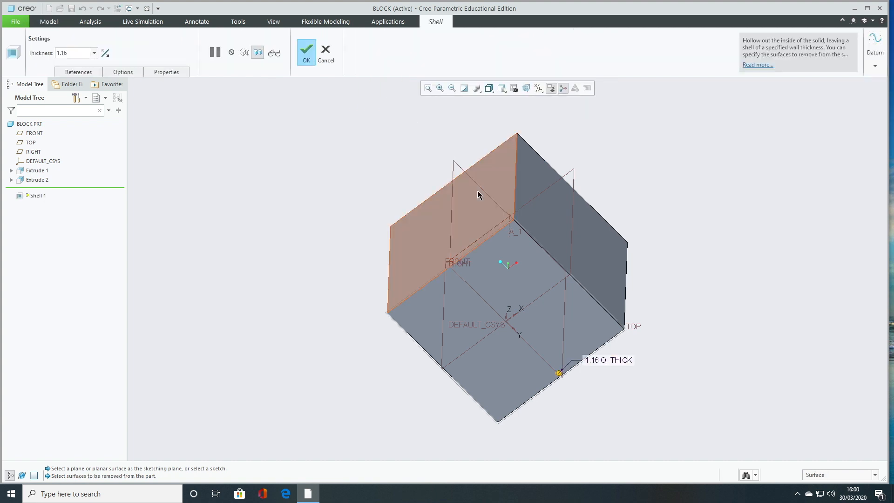
left_click(512, 250)
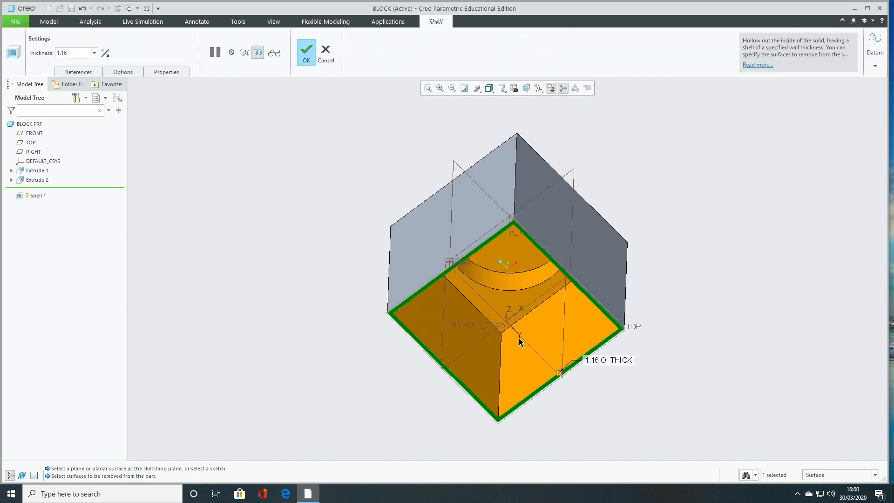
double_click(593, 359)
type("5")
key("Return")
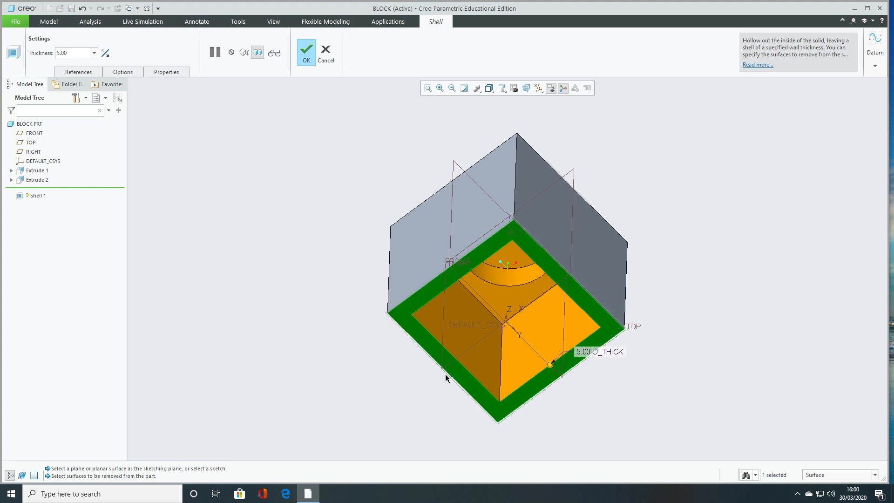
left_click(308, 59)
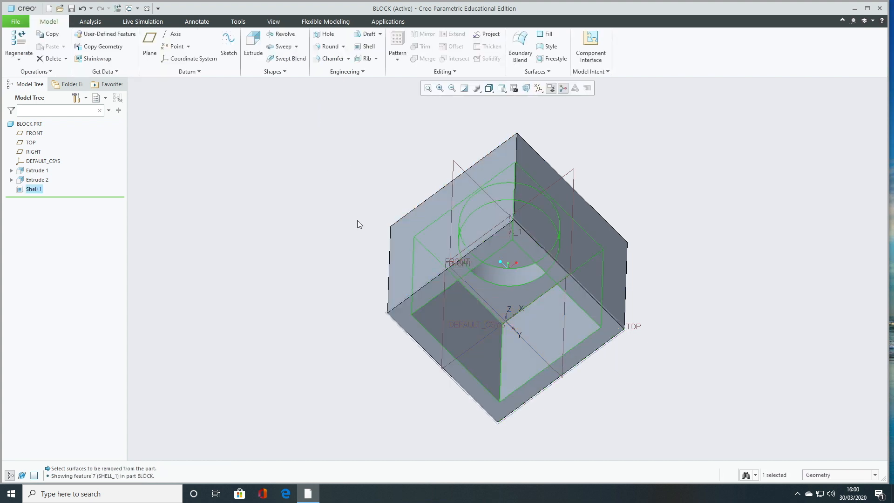
middle_click_drag(357, 218, 430, 256)
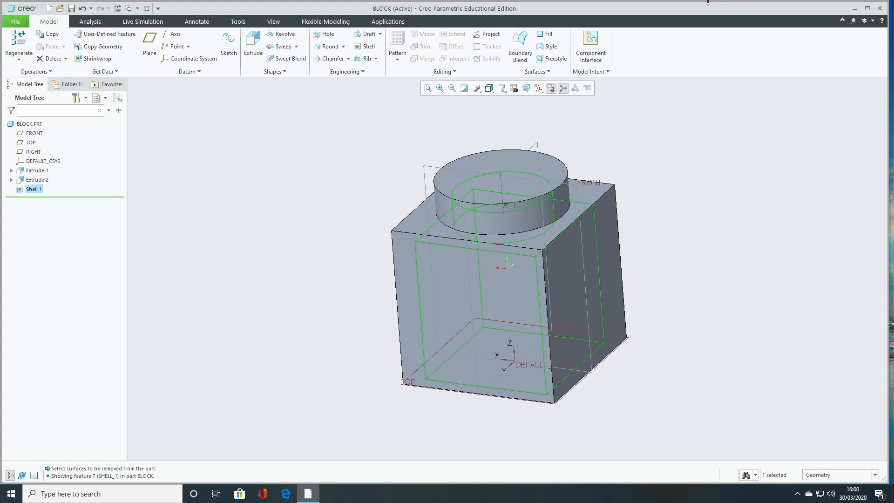
mouse_move(696, 3)
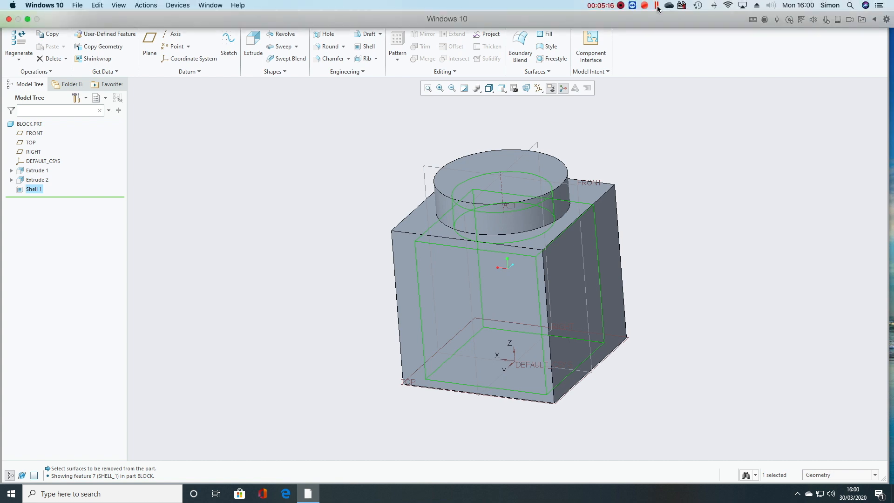